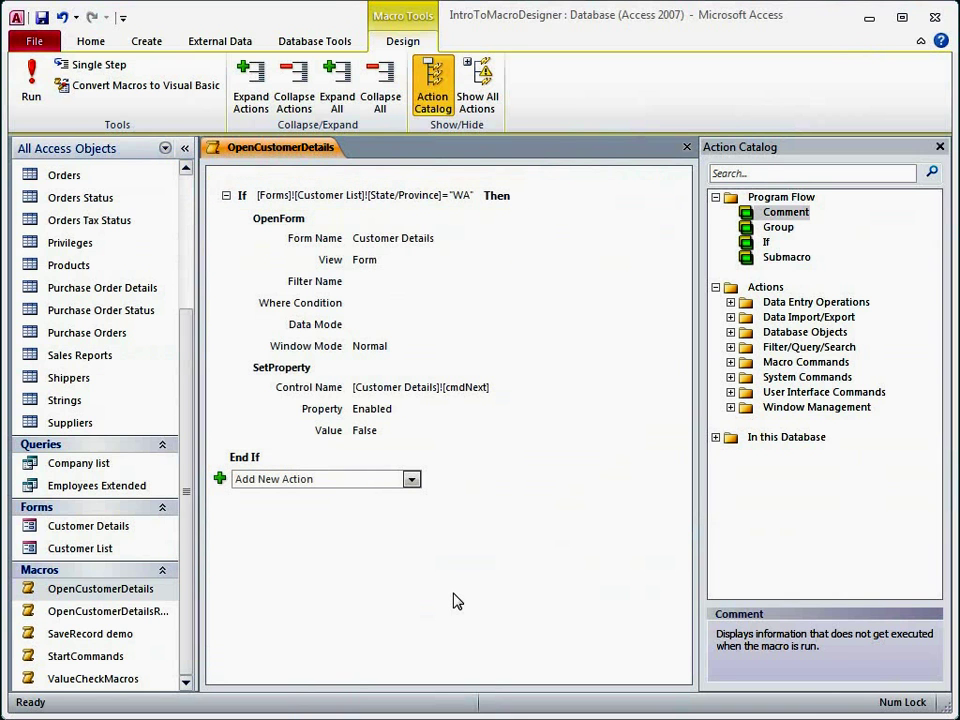
Review the OpenForm action and browse the macro action list without adding an action.
click(267, 232)
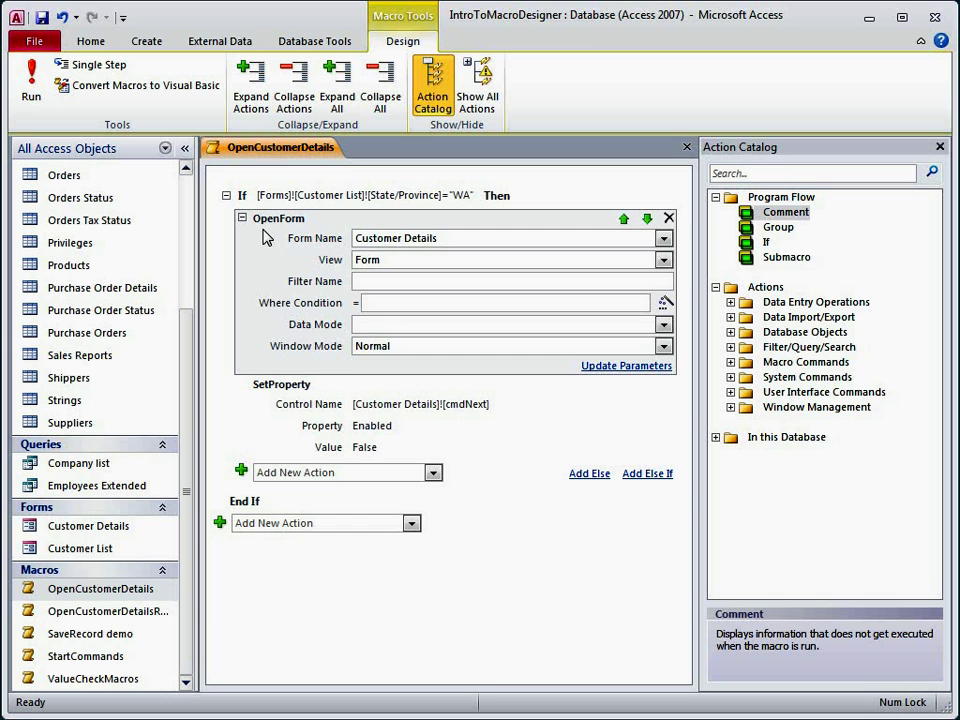
click(431, 619)
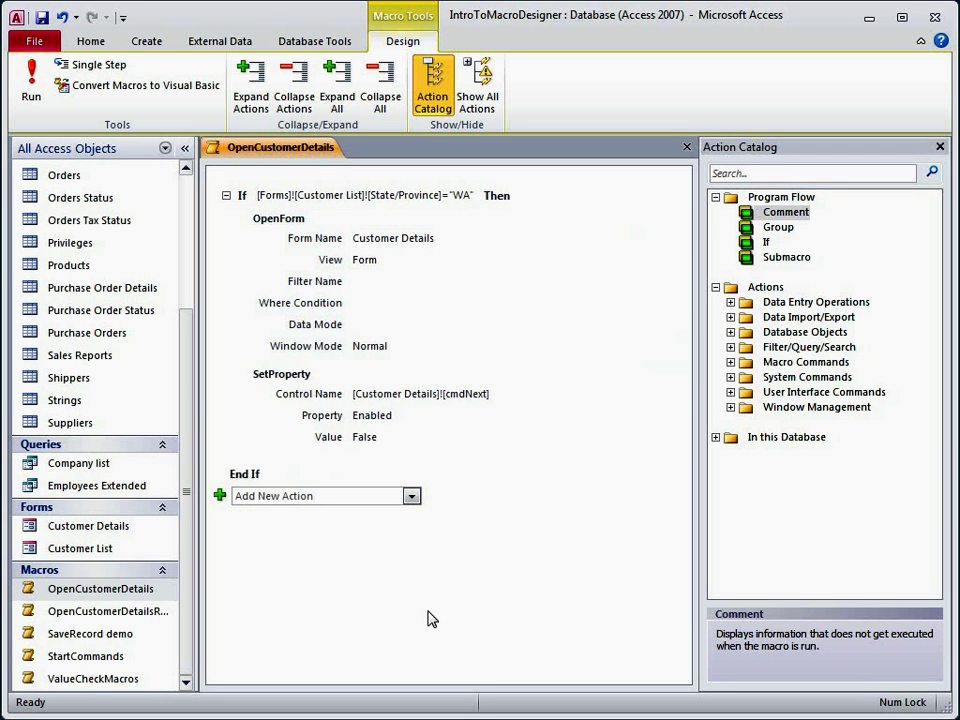
click(411, 480)
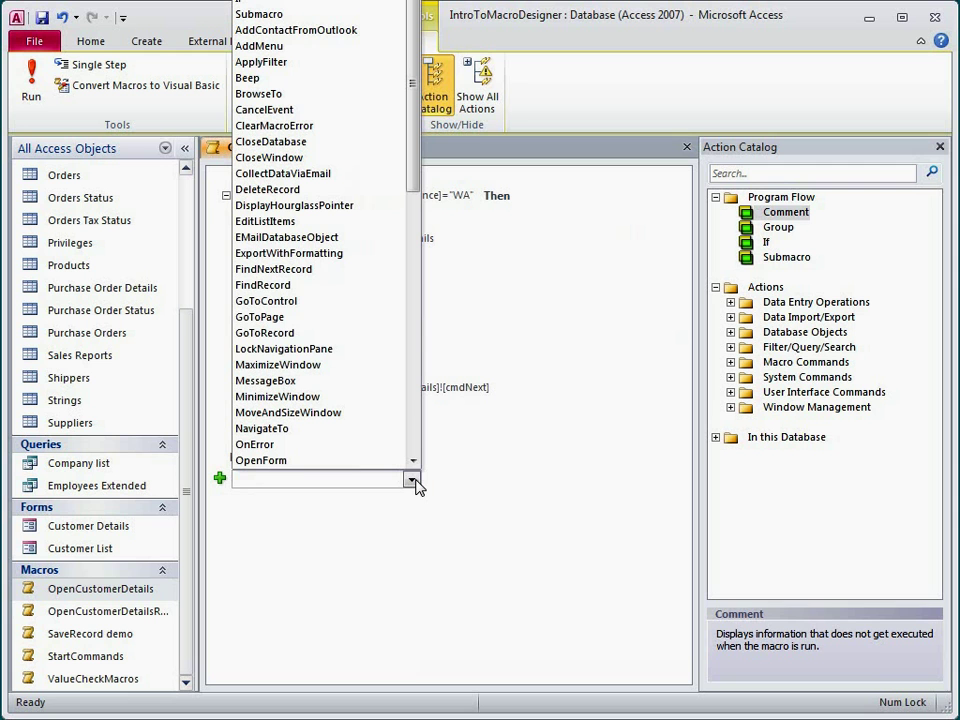
click(450, 548)
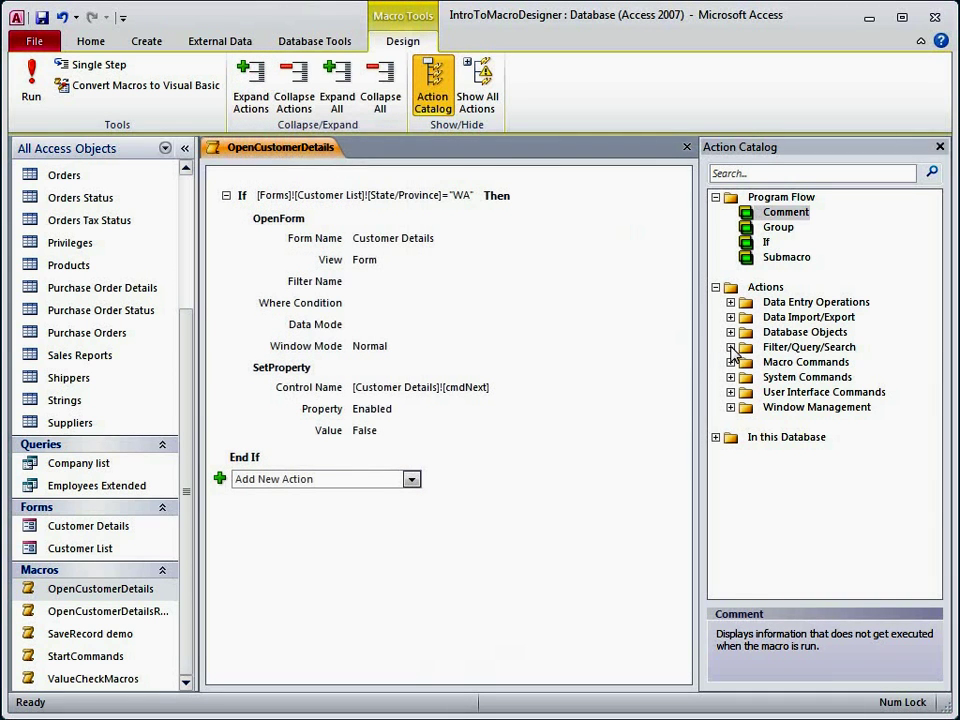
Add an OpenQuery action after End If for Employees Extended with Read Only data mode.
click(730, 347)
drag(806, 407, 436, 545)
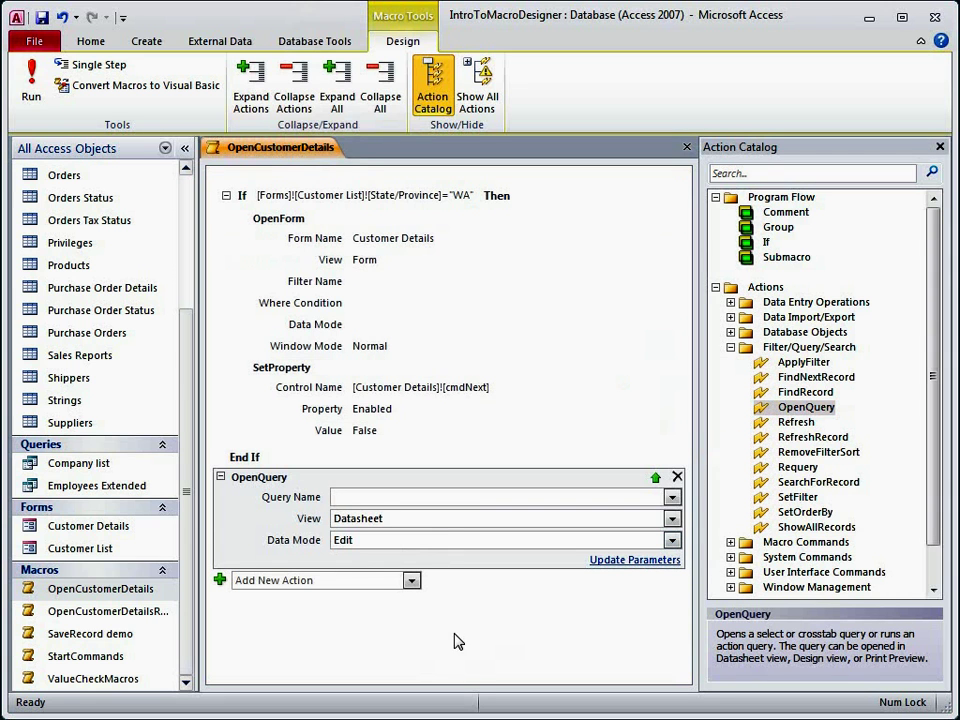
click(672, 497)
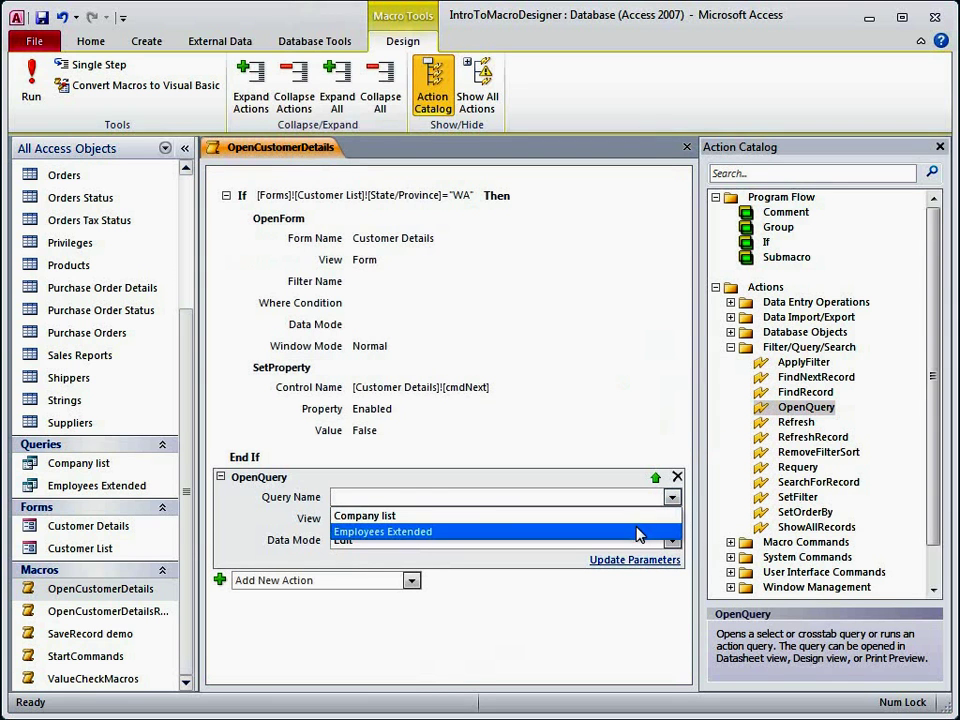
click(620, 529)
click(671, 540)
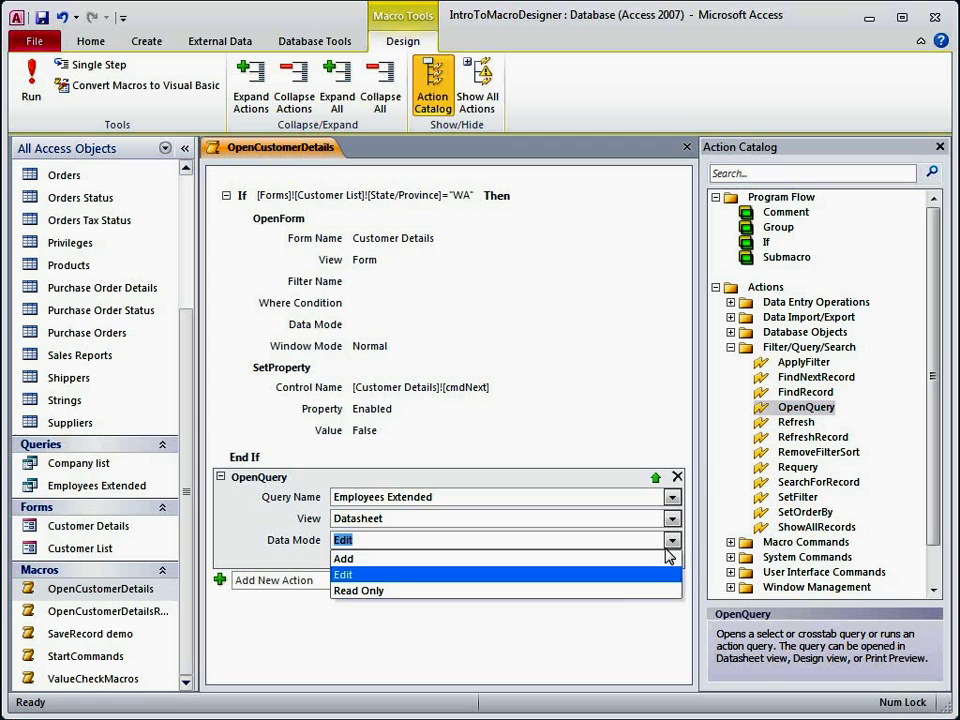
click(614, 591)
click(549, 658)
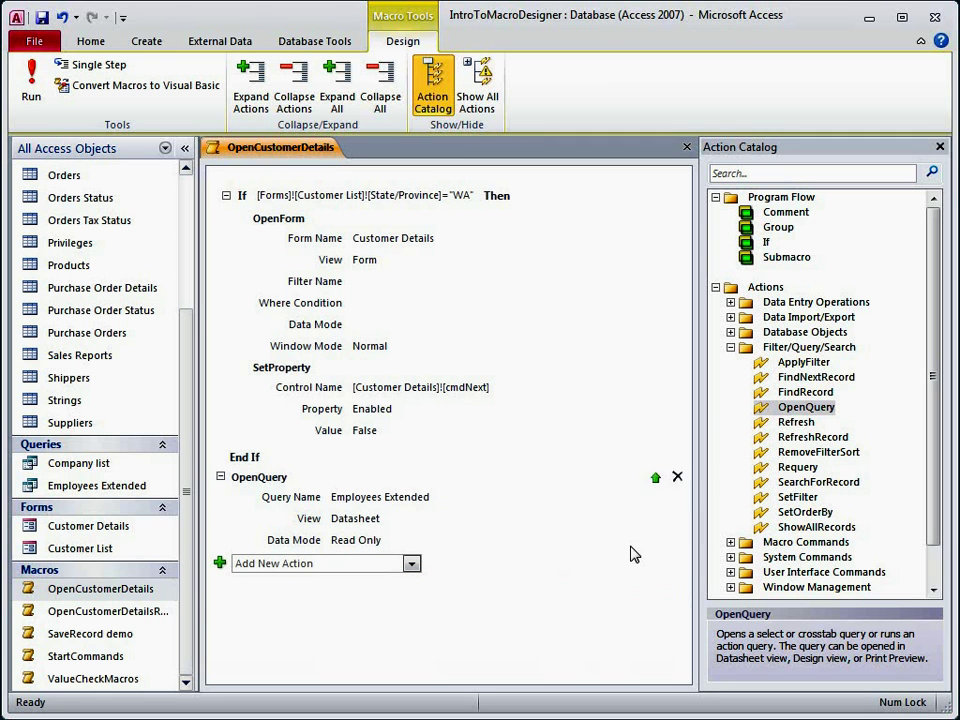
click(800, 173)
text(re)
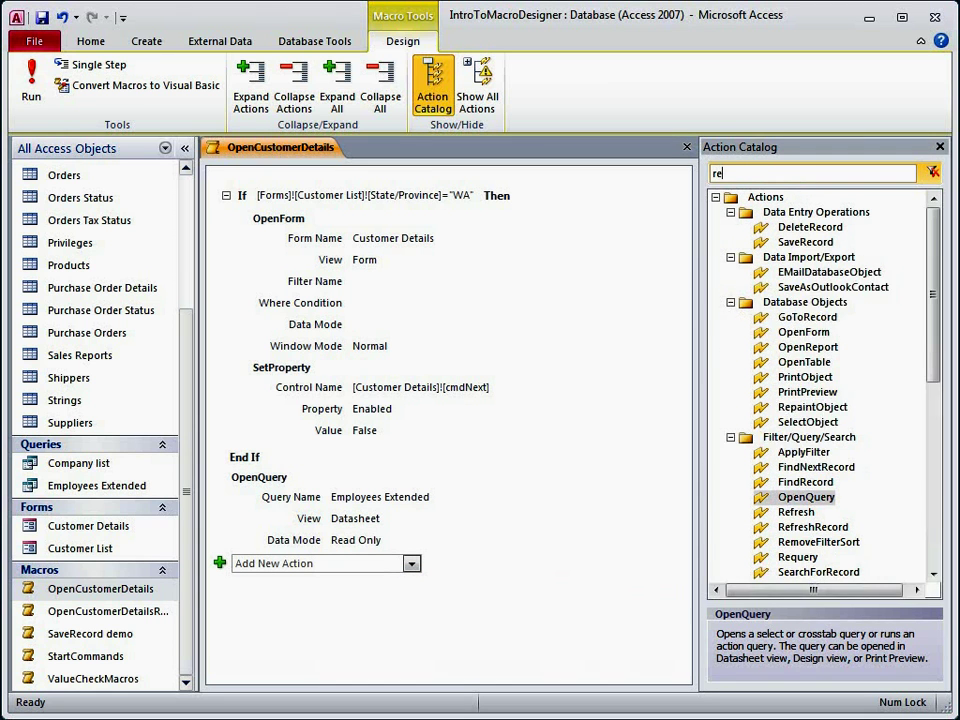
text(cord)
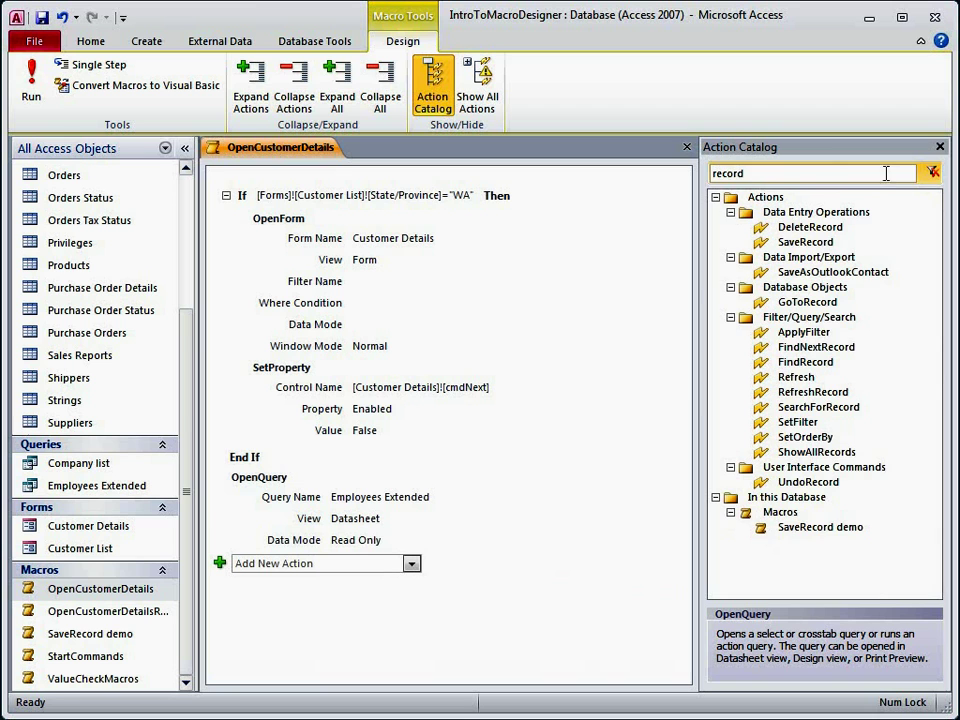
click(932, 176)
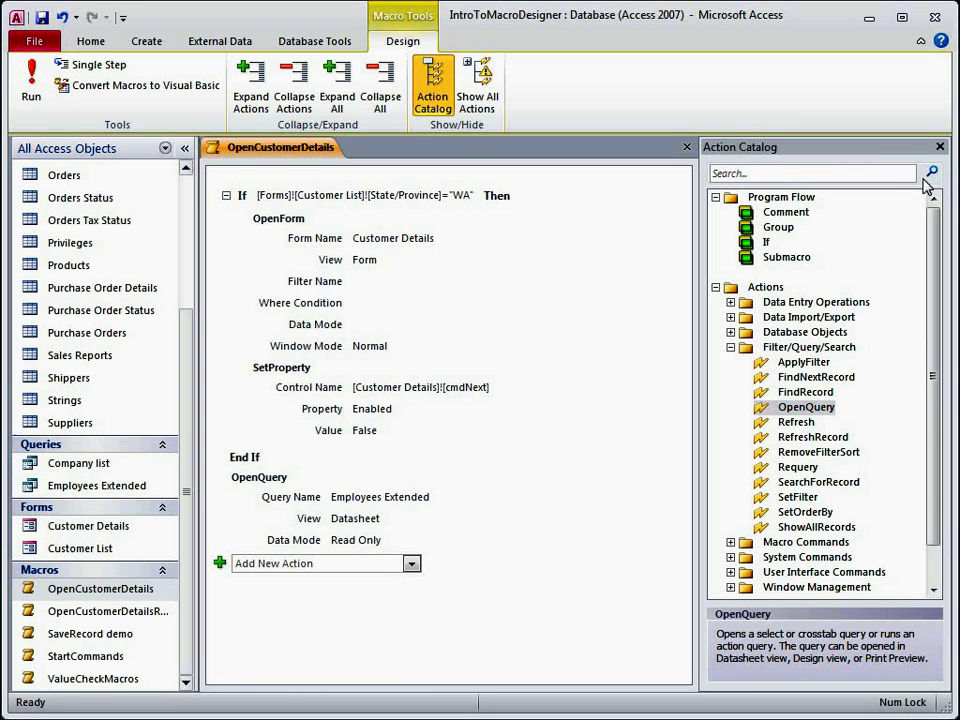
Add a RunMacro action running the SaveRecord demo macro from the database's macros.
click(730, 348)
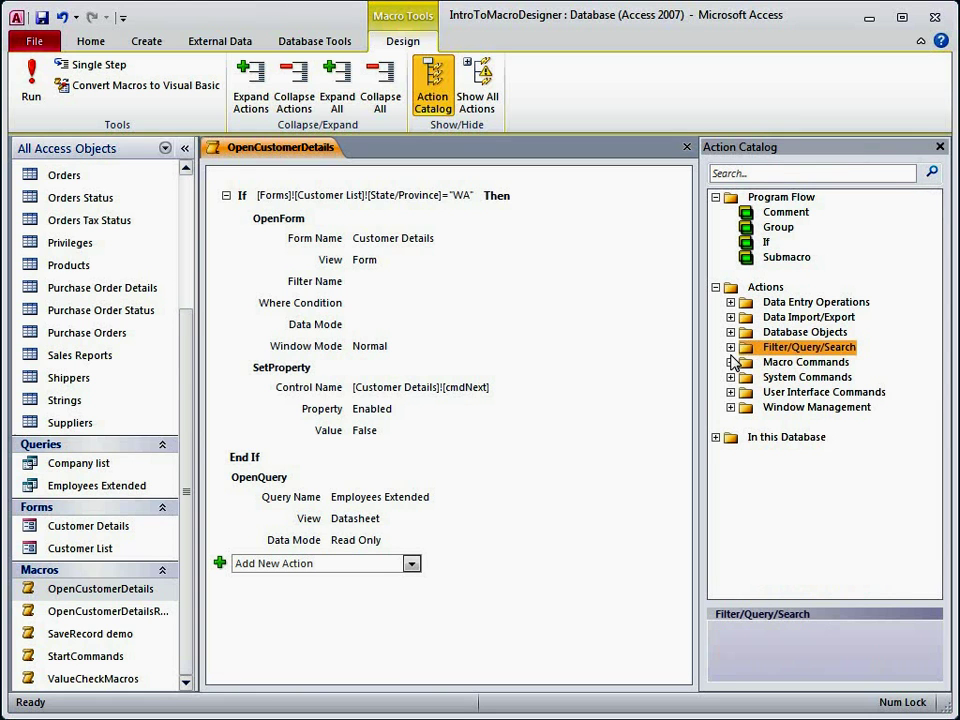
click(715, 437)
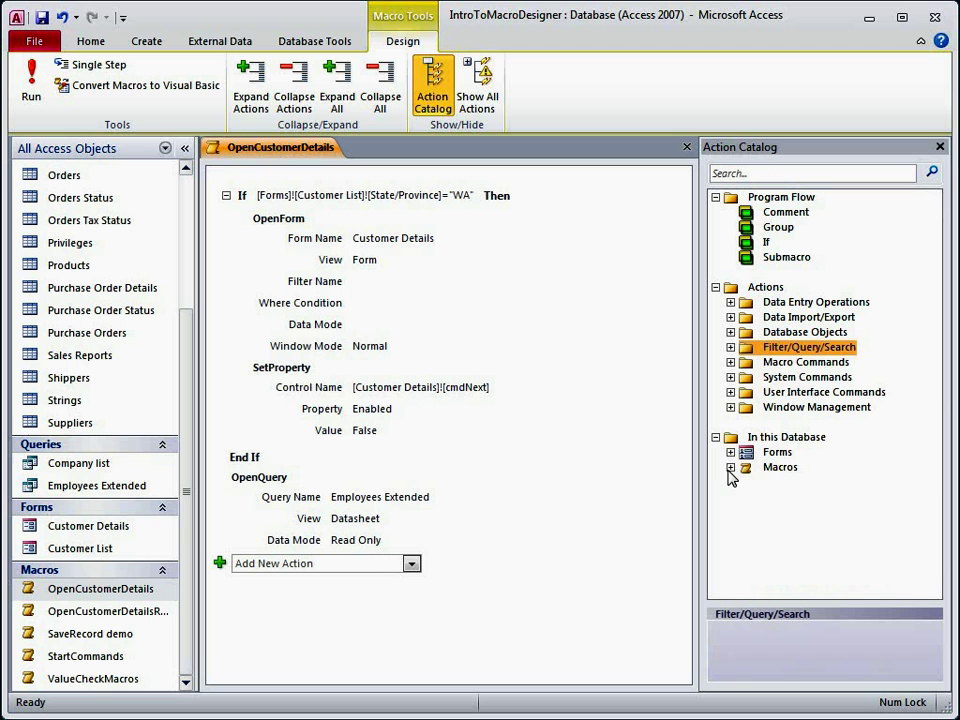
click(730, 468)
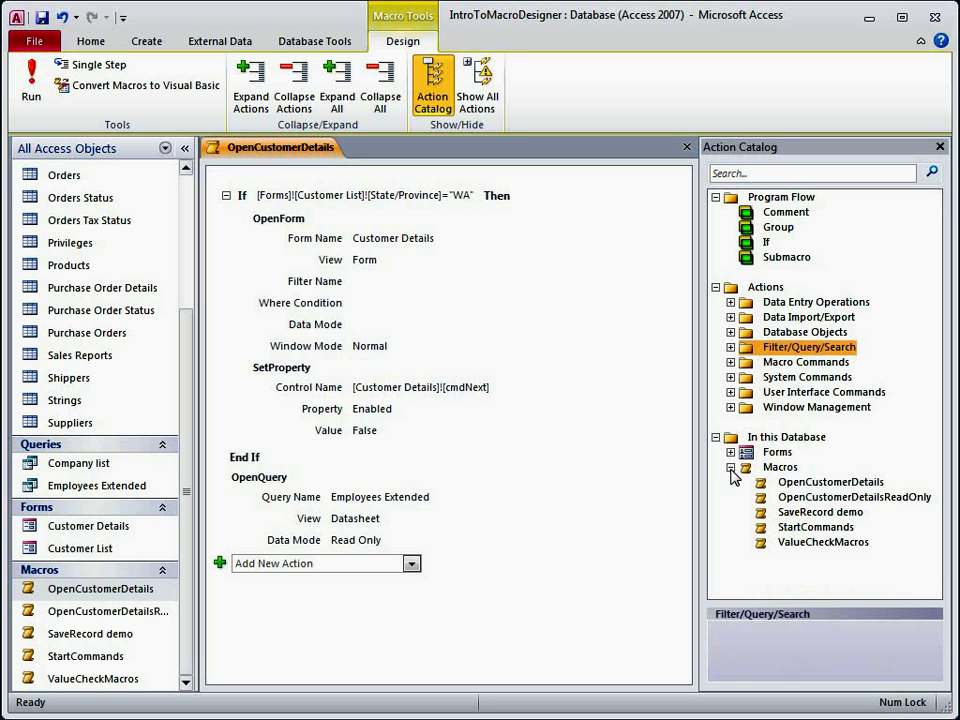
drag(790, 525, 549, 621)
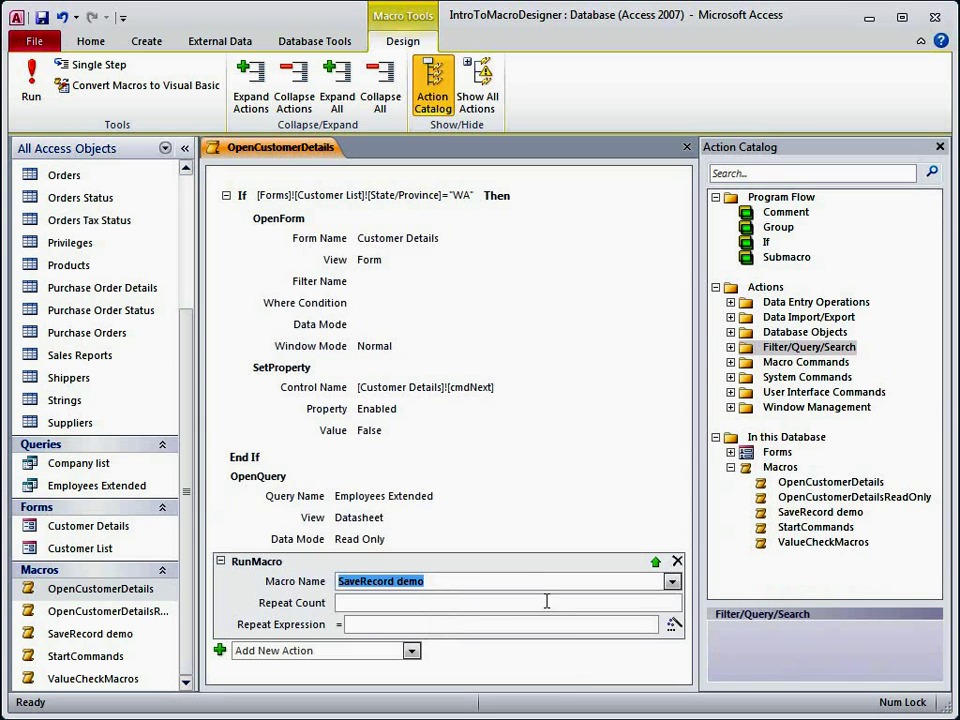
Move the RunMacro action into the If block, out again, then delete it.
drag(538, 565, 531, 383)
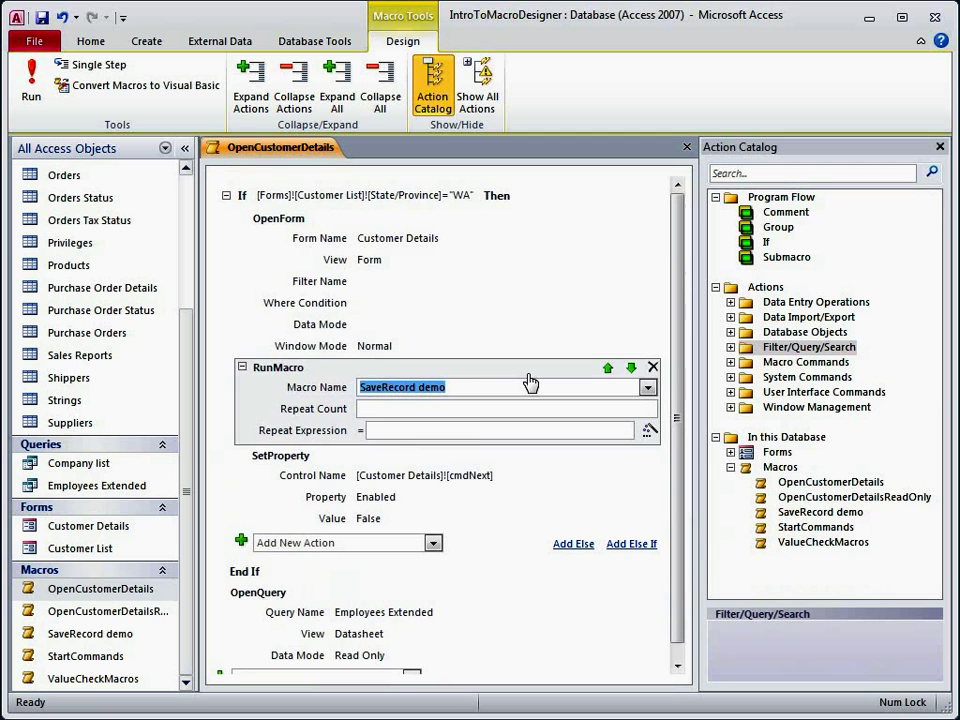
click(631, 368)
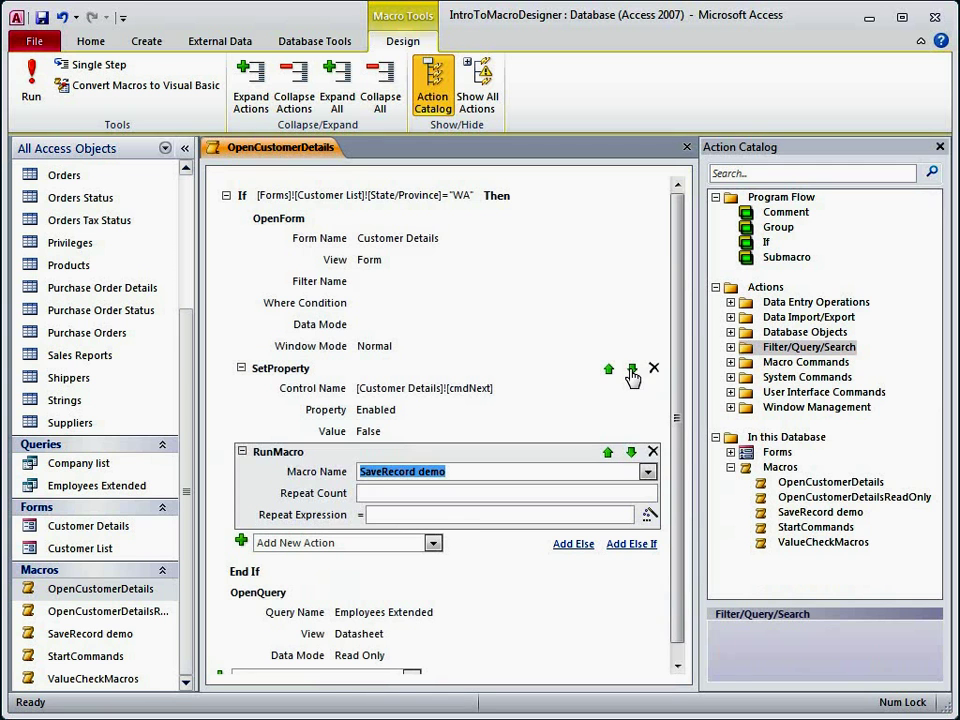
click(632, 452)
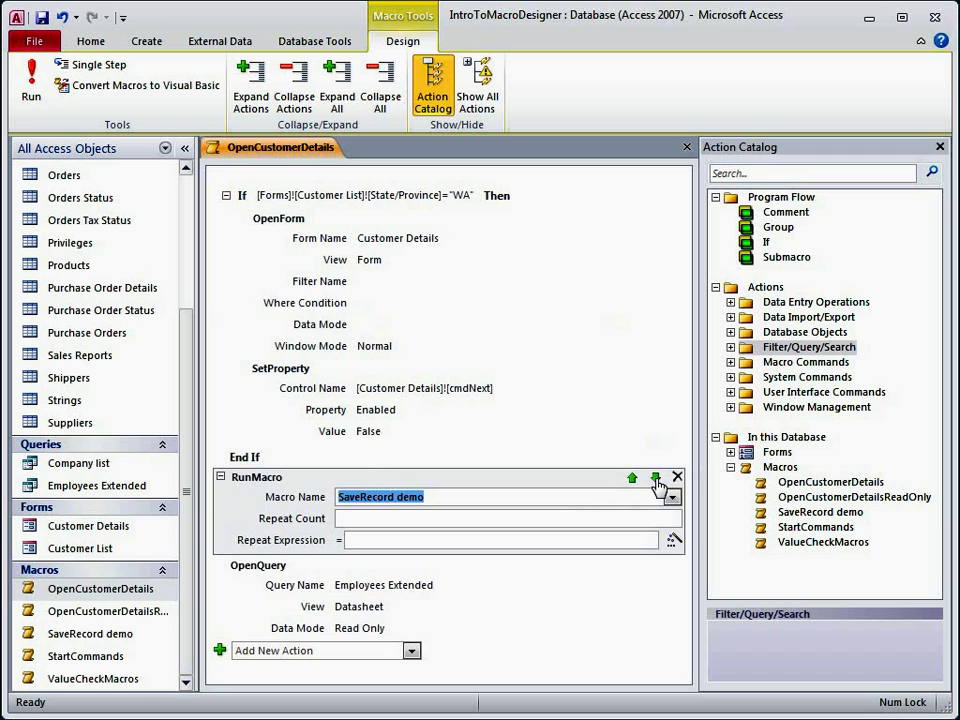
click(656, 480)
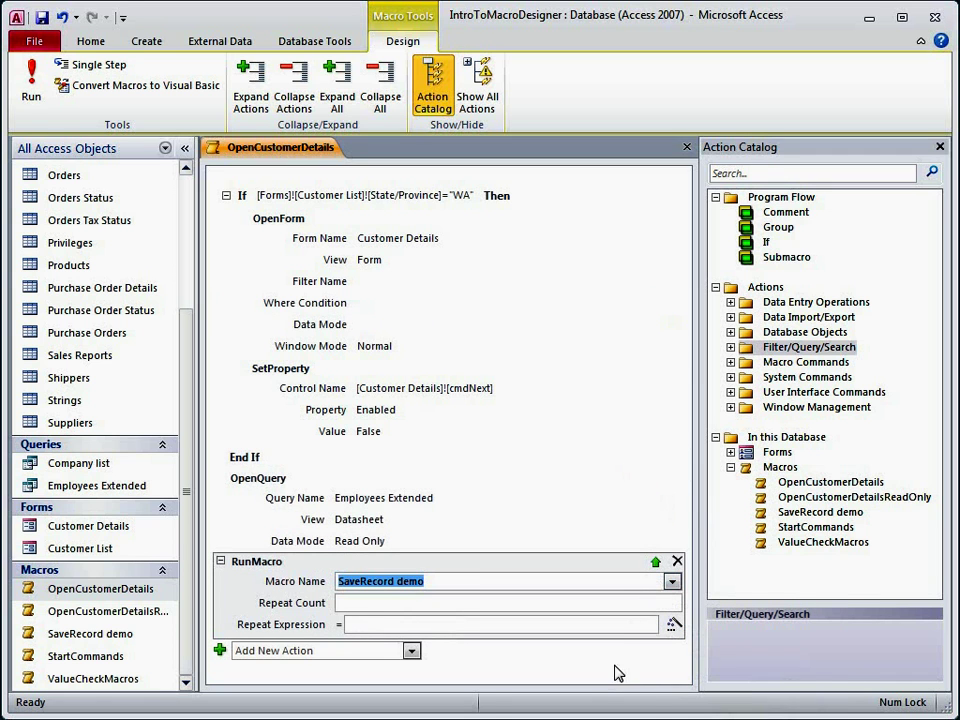
click(677, 562)
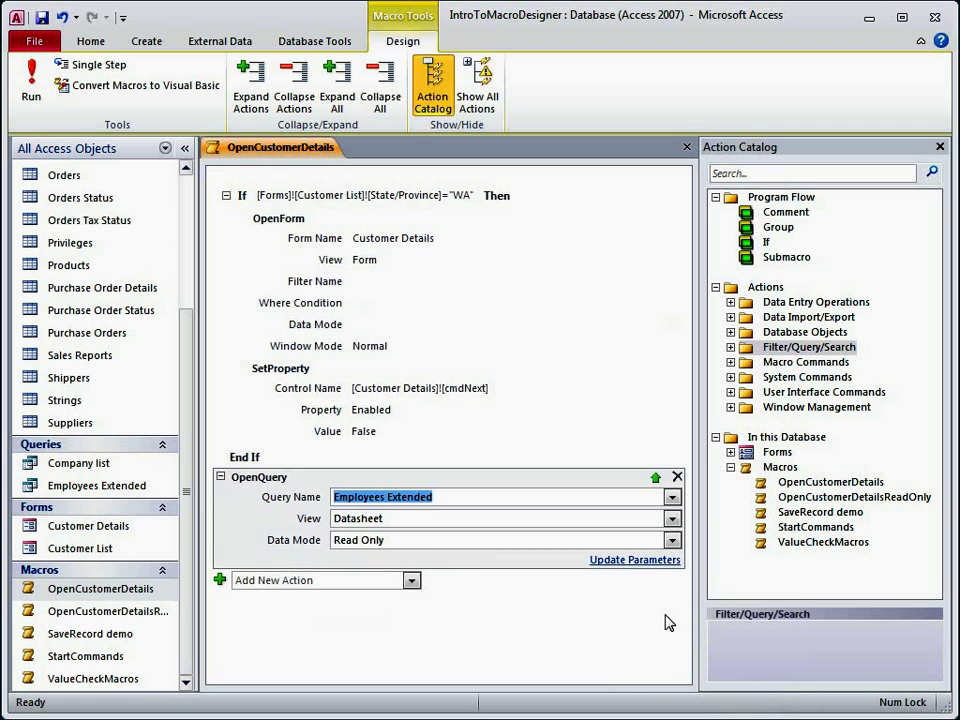
Add an Else If branch with condition Forms![Customer List]![State/Province]="CO".
click(668, 622)
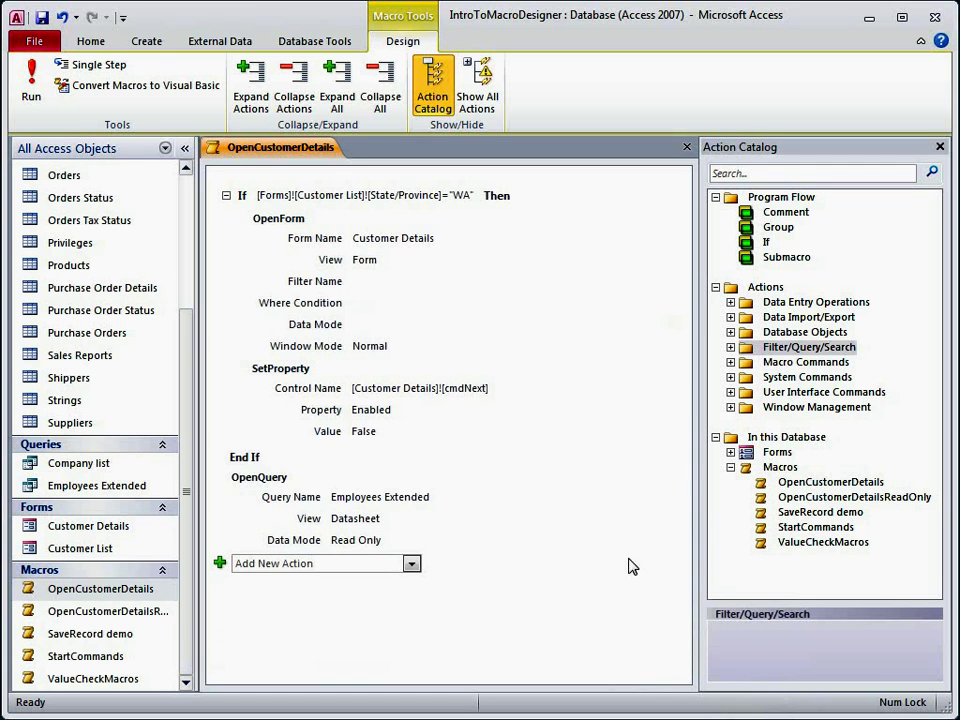
click(534, 197)
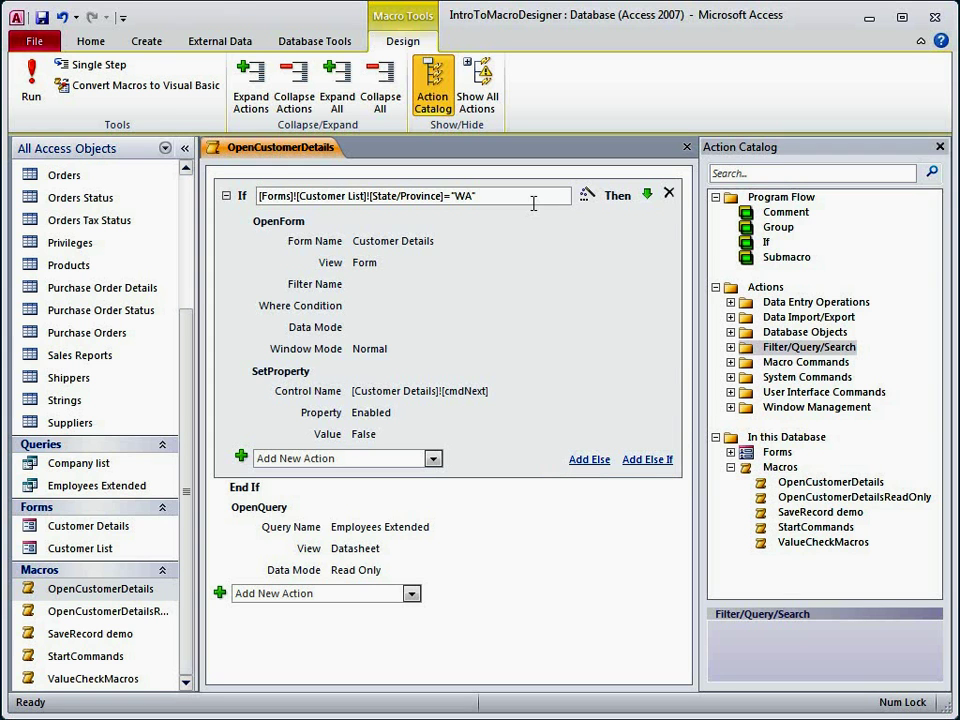
click(656, 459)
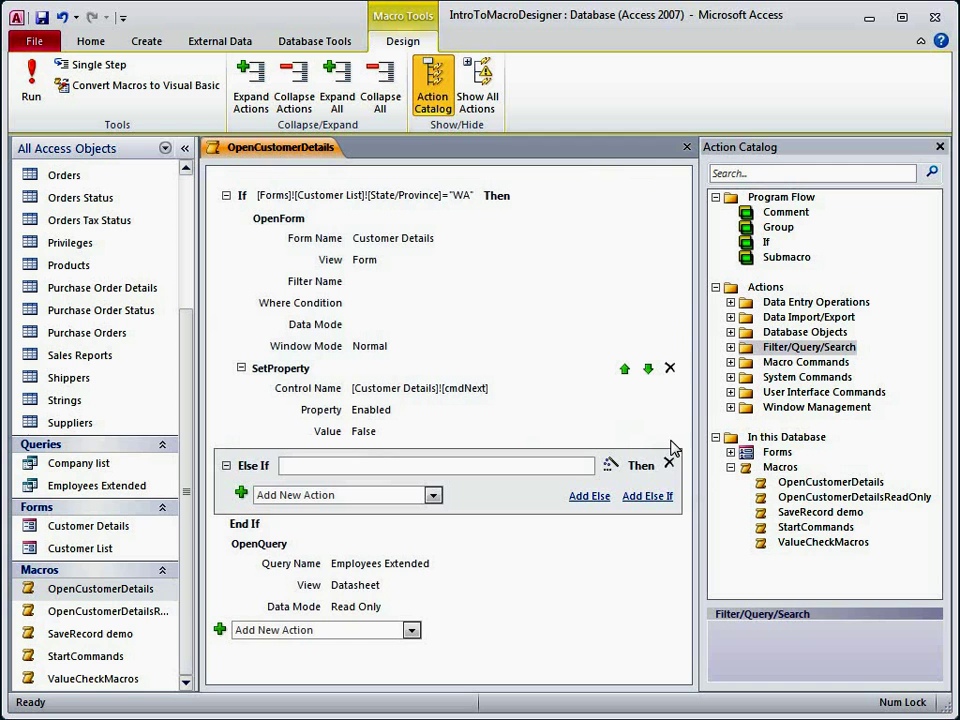
text(Forms!)
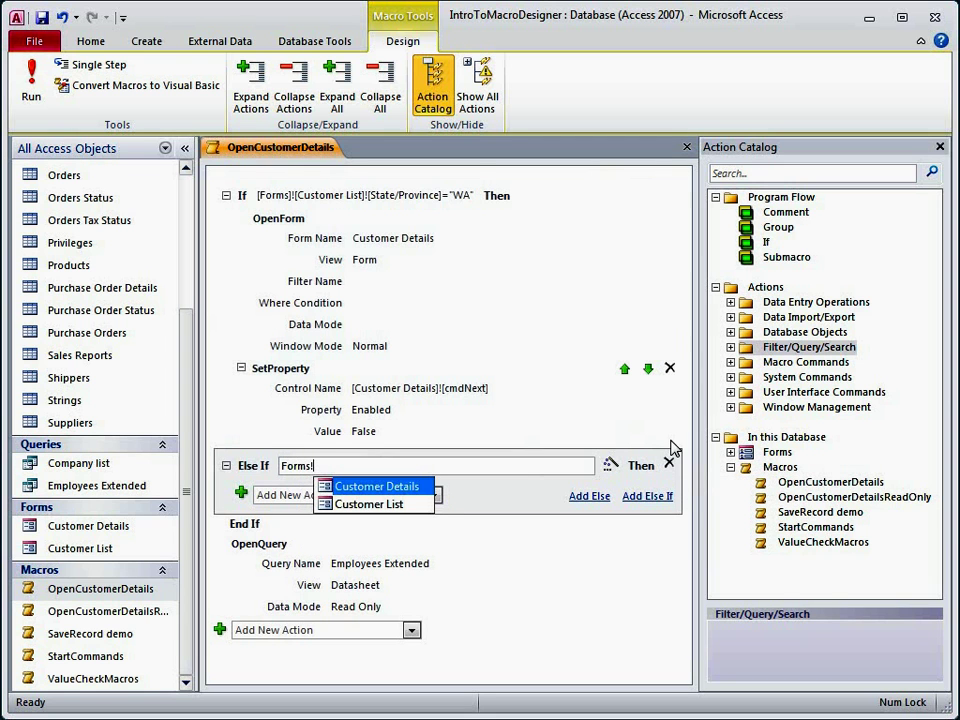
text(Cu)
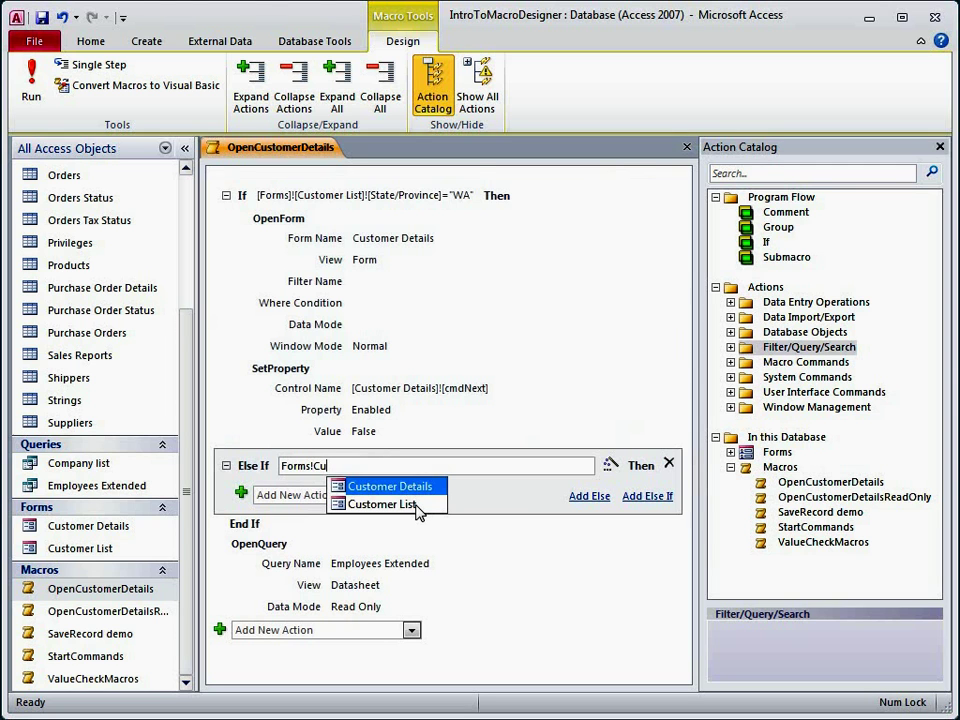
double_click(418, 505)
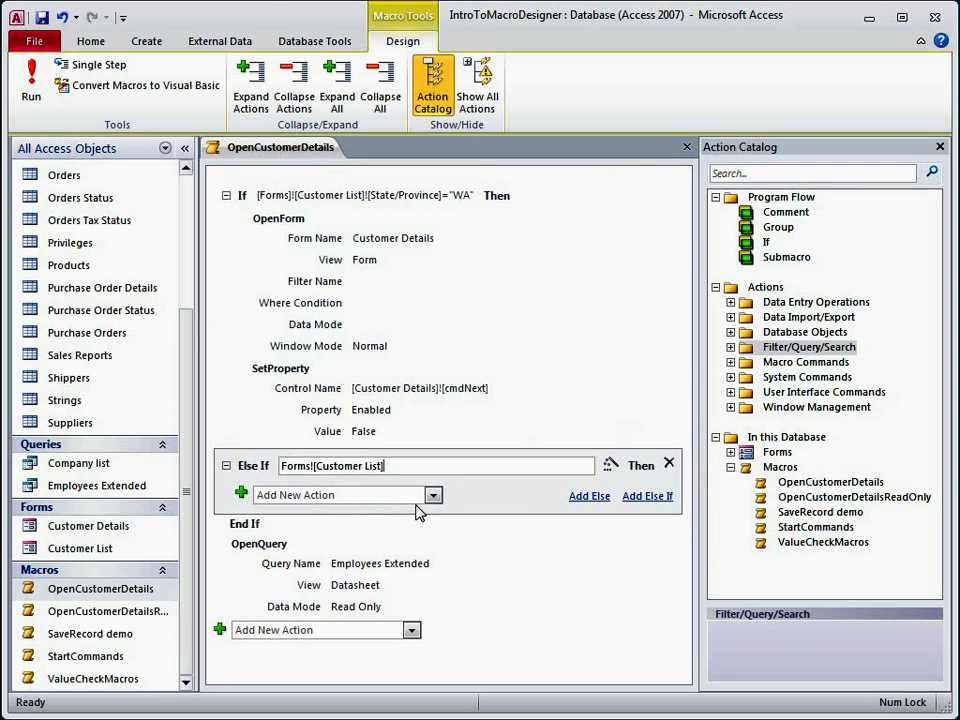
text(!)
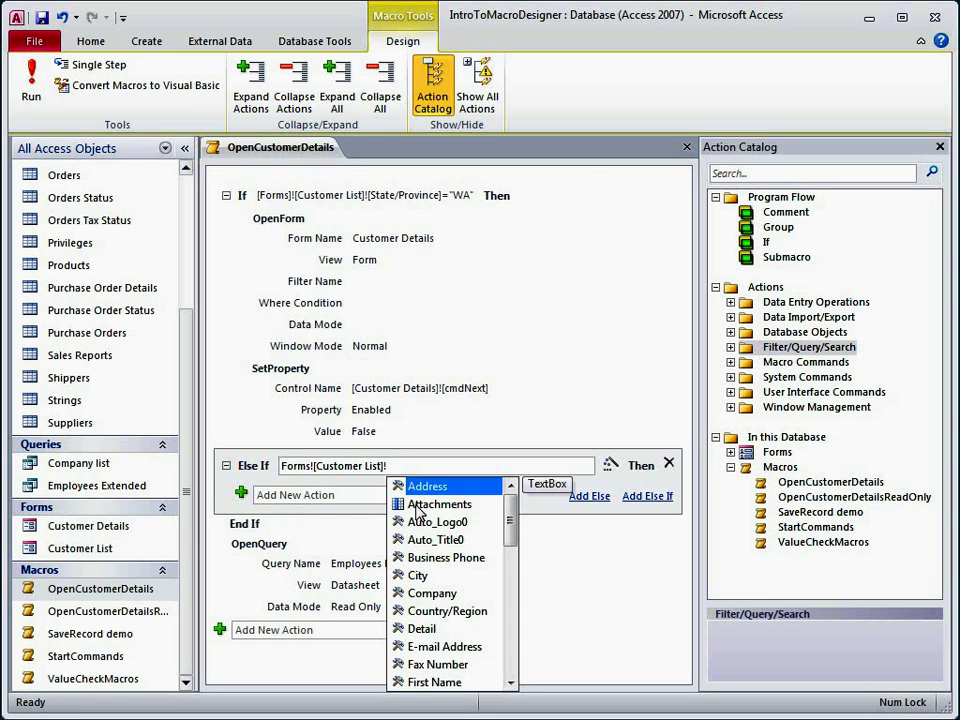
text(Sta)
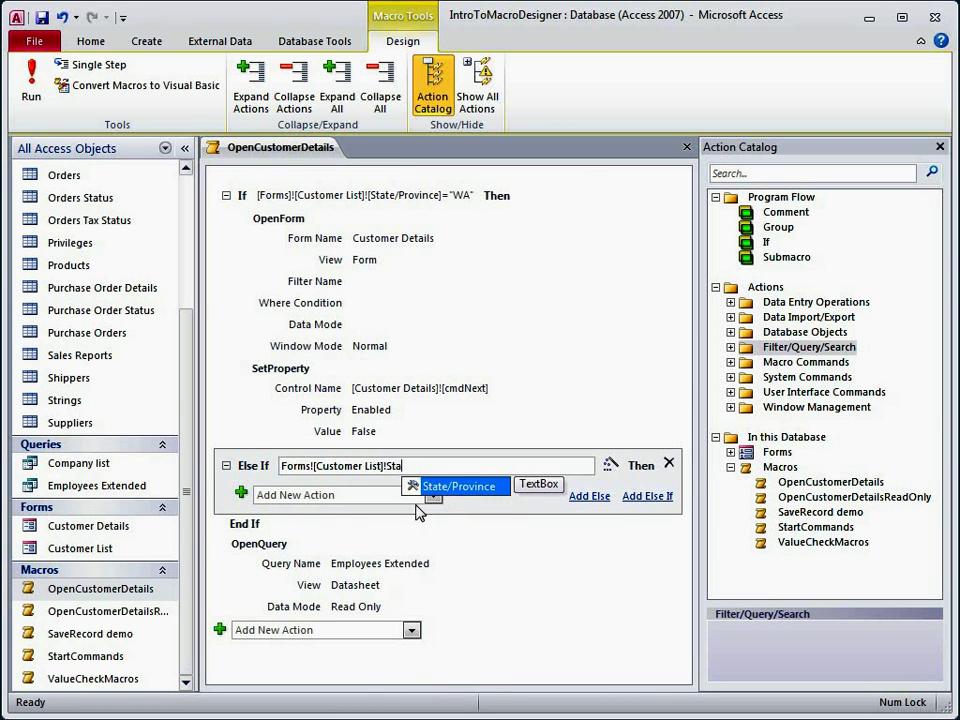
key(Tab)
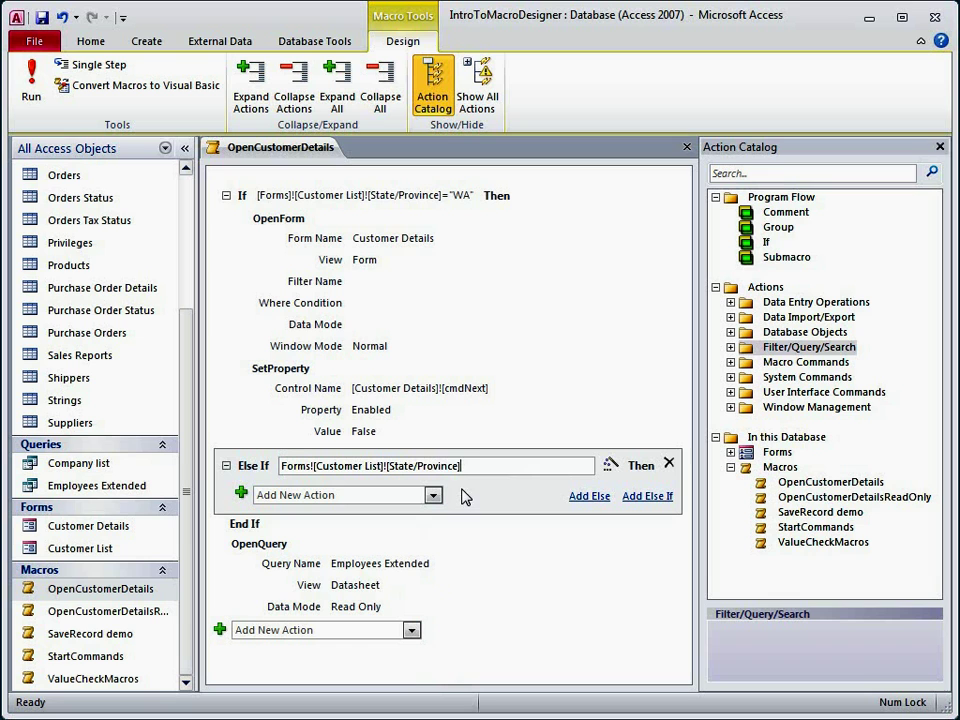
text(="CO)
text(")
Add a "More actions here" comment inside the Else If branch.
double_click(784, 213)
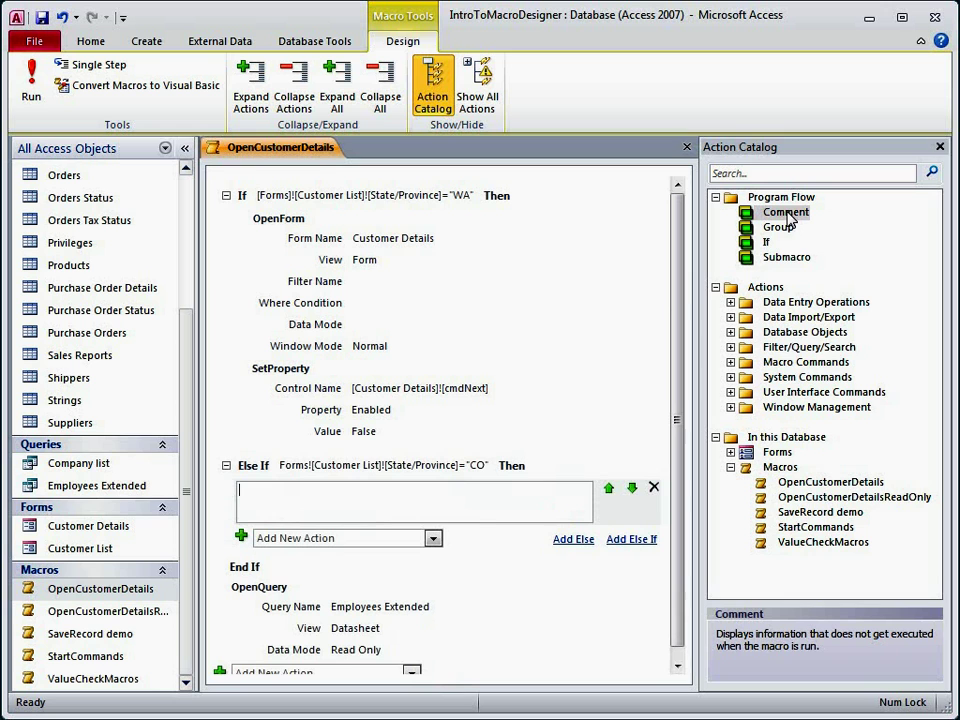
text(More action)
text(s here)
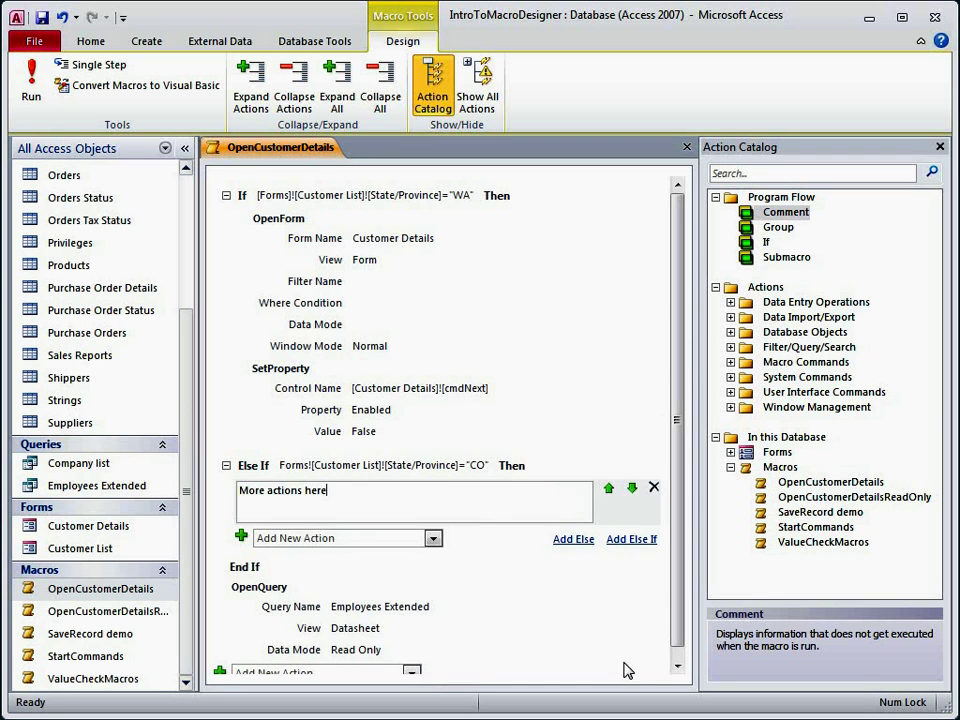
click(625, 677)
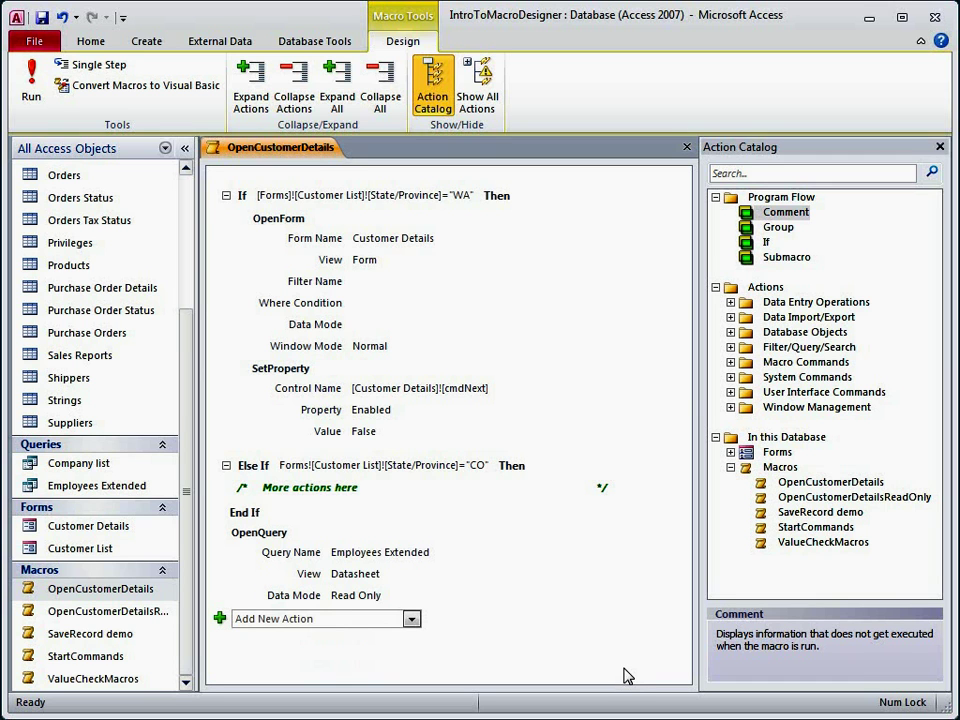
Add an Else branch containing a "More actions here" comment.
click(610, 487)
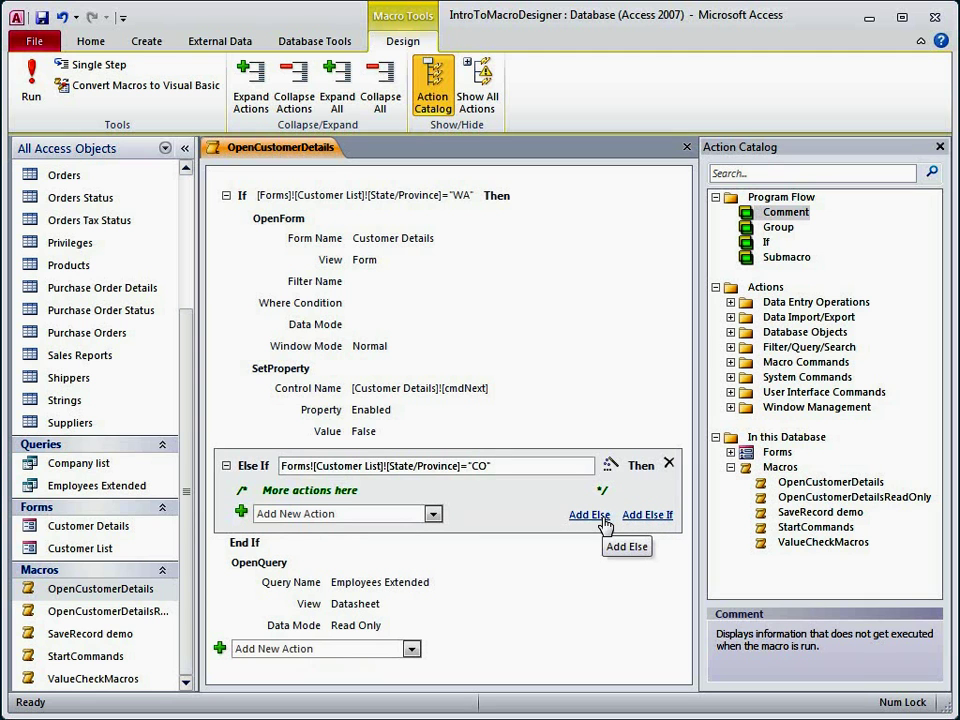
click(604, 522)
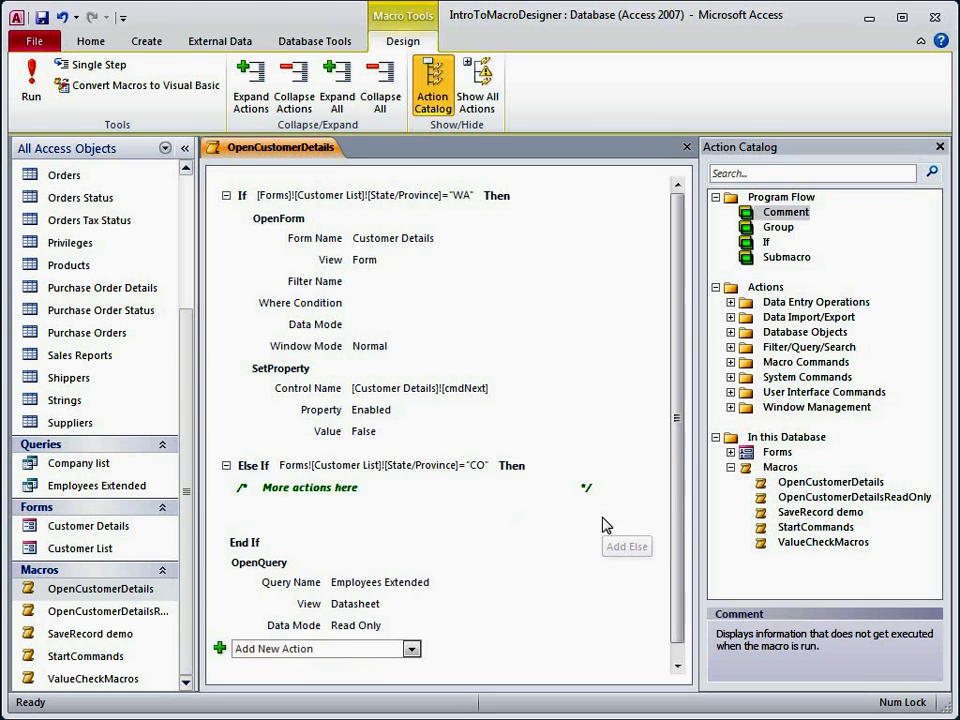
double_click(785, 213)
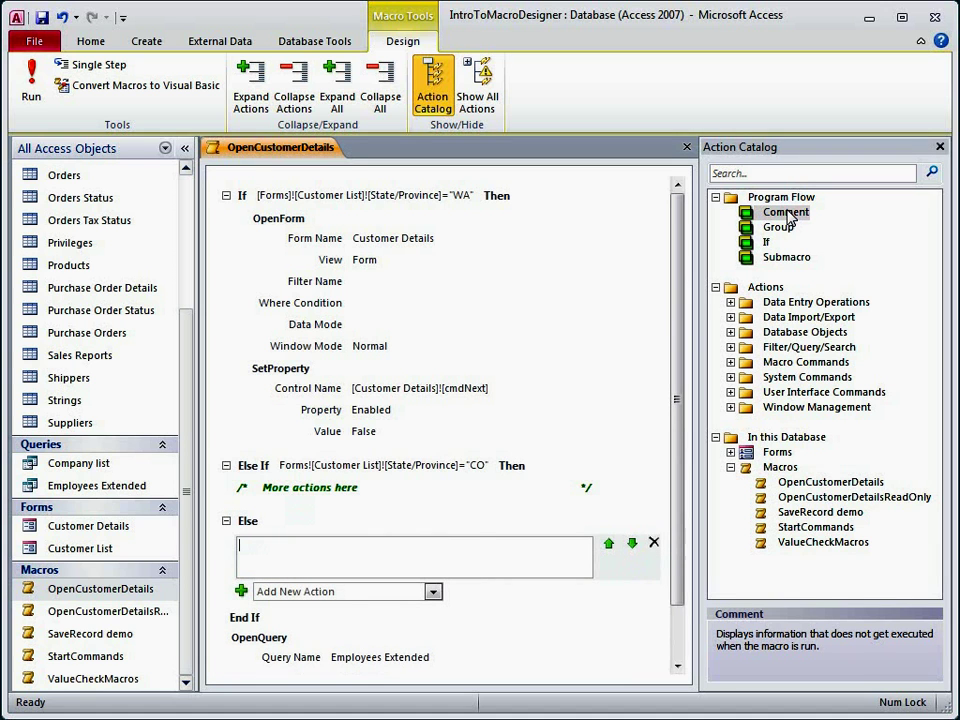
text(More actions)
text( here)
click(612, 660)
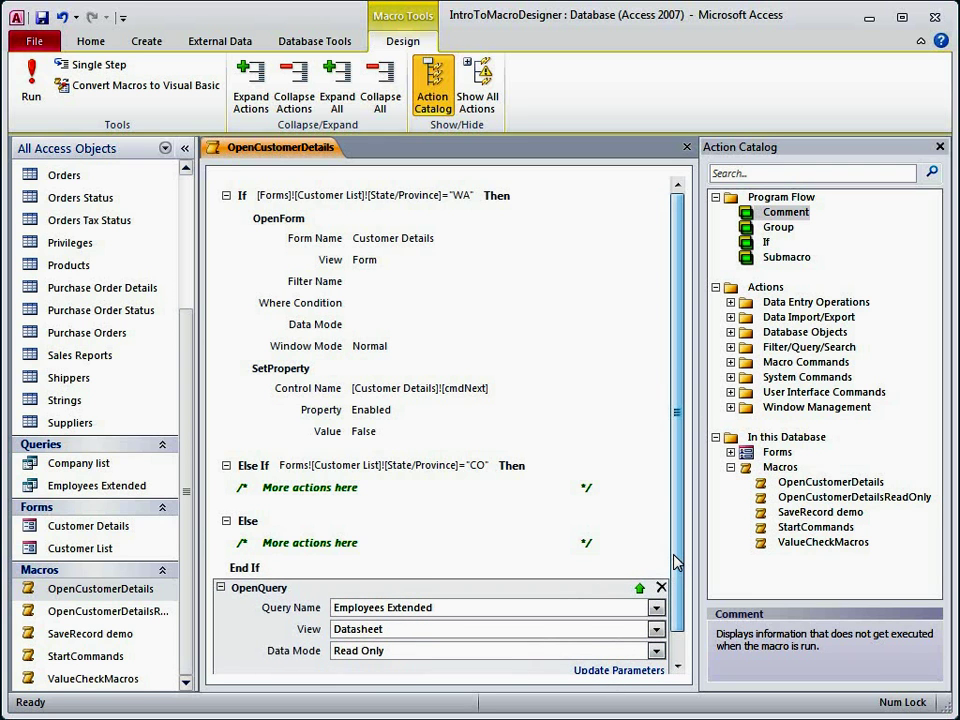
click(308, 112)
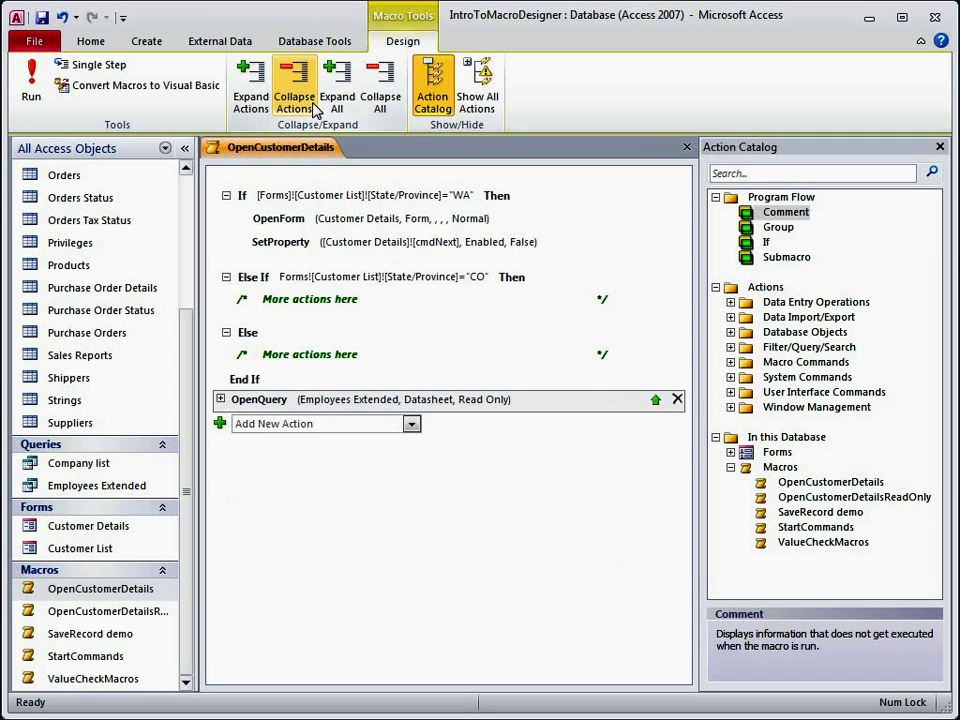
click(390, 112)
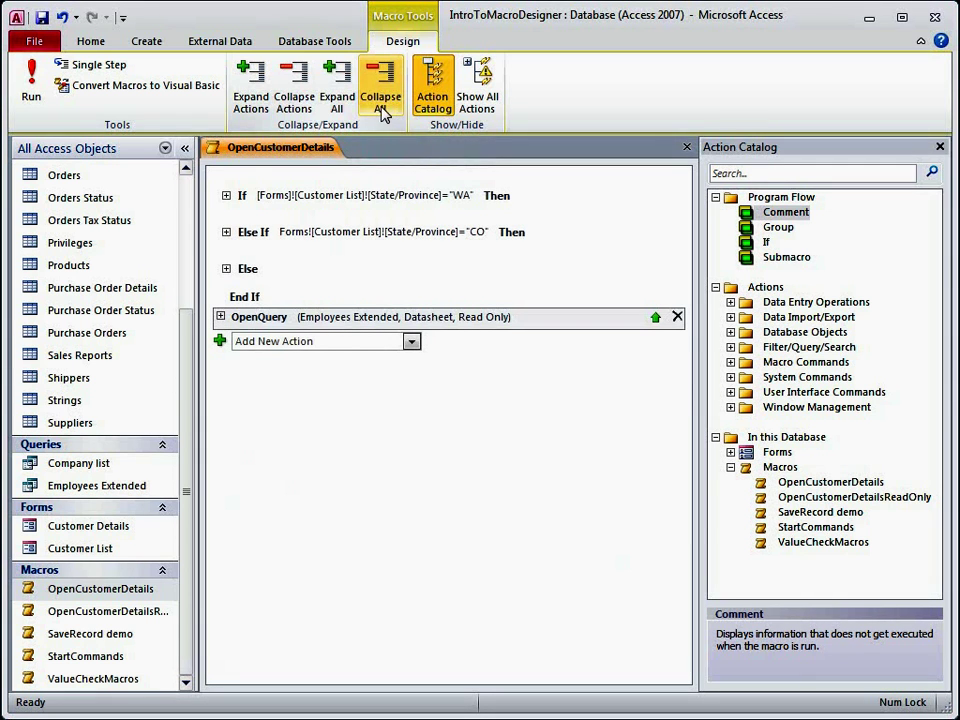
click(350, 112)
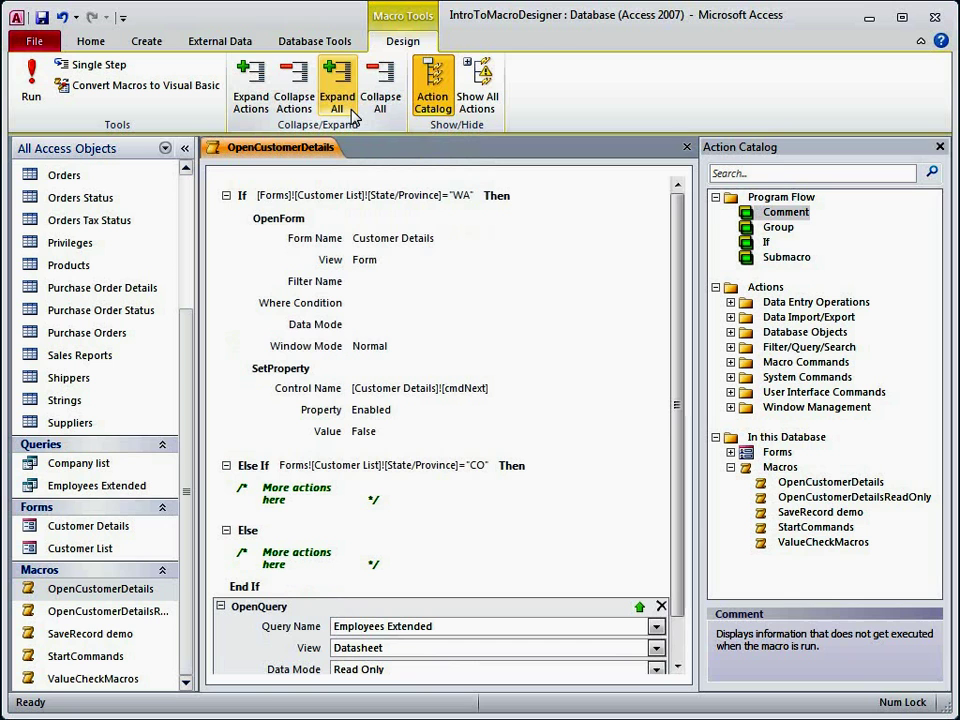